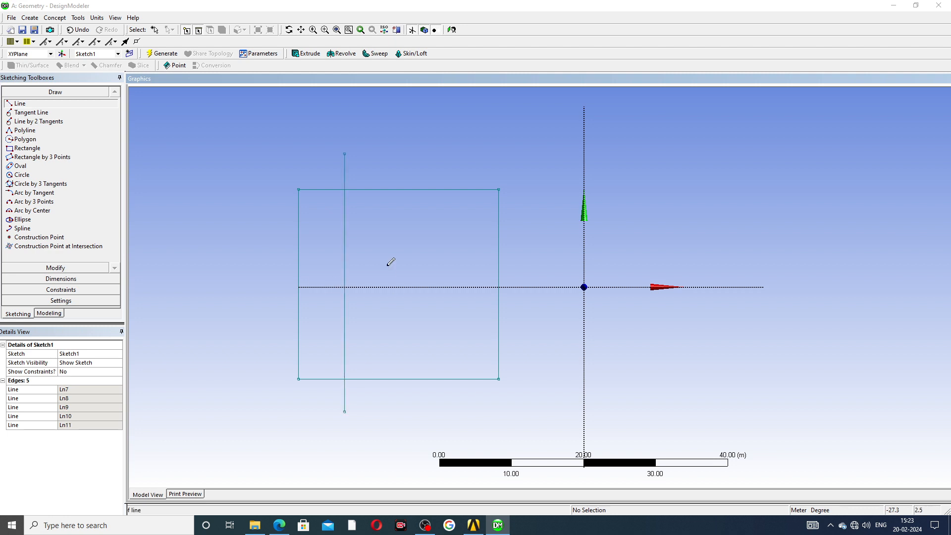
Sketch two more vertical lines crossing the rectangle, one near its middle and one near its right edge.
{"action": "left_click", "coordinate": [410, 150]}
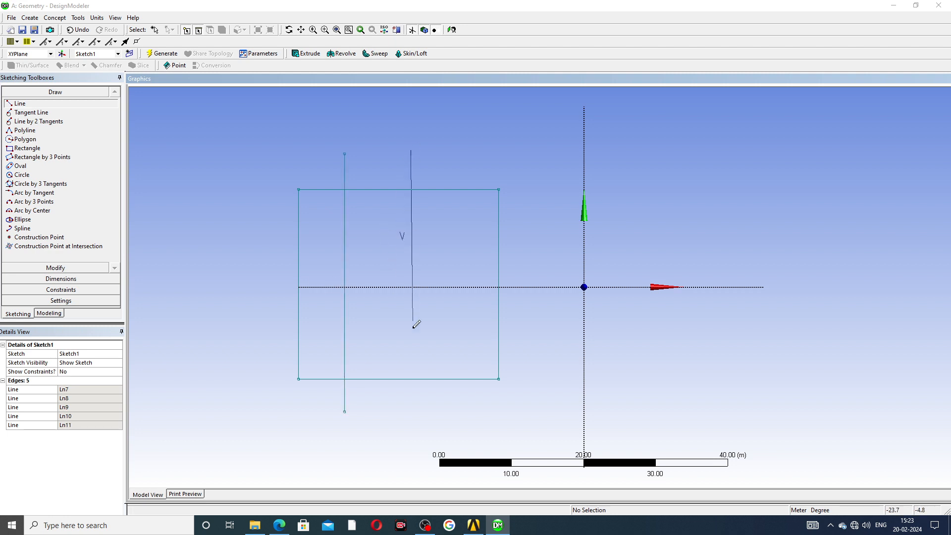
{"action": "left_click", "coordinate": [411, 424]}
{"action": "left_click", "coordinate": [474, 149]}
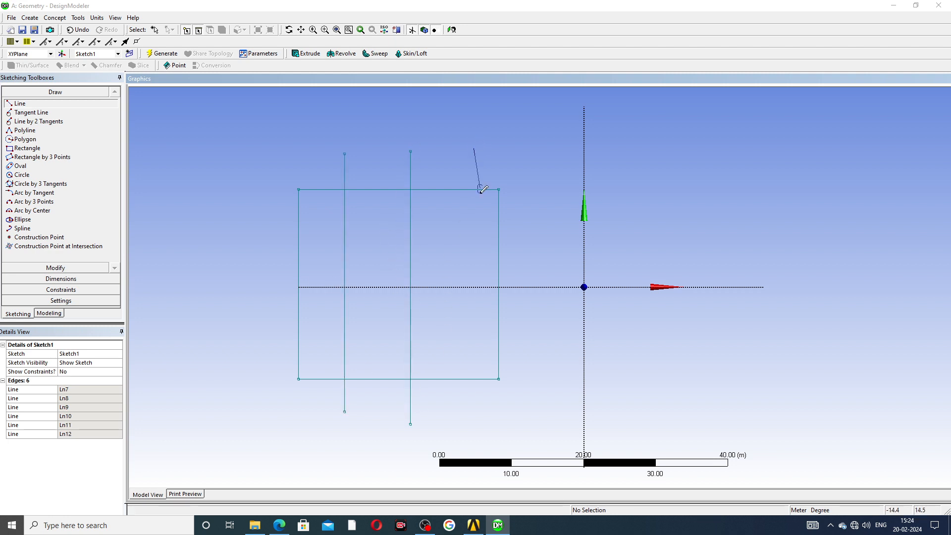
{"action": "left_click", "coordinate": [467, 426]}
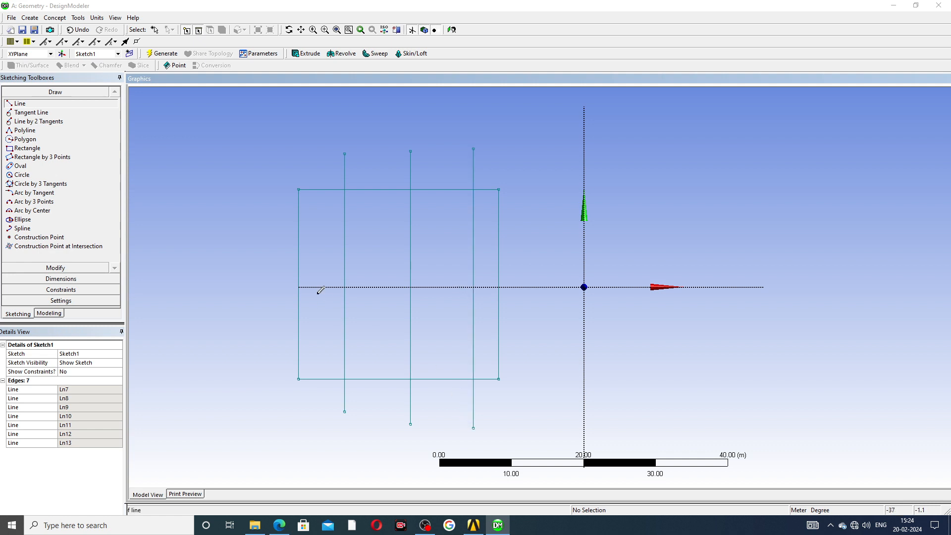
Sketch two horizontal lines across the rectangle, one above and one below the X axis, extending past both sides.
{"action": "left_click", "coordinate": [259, 224]}
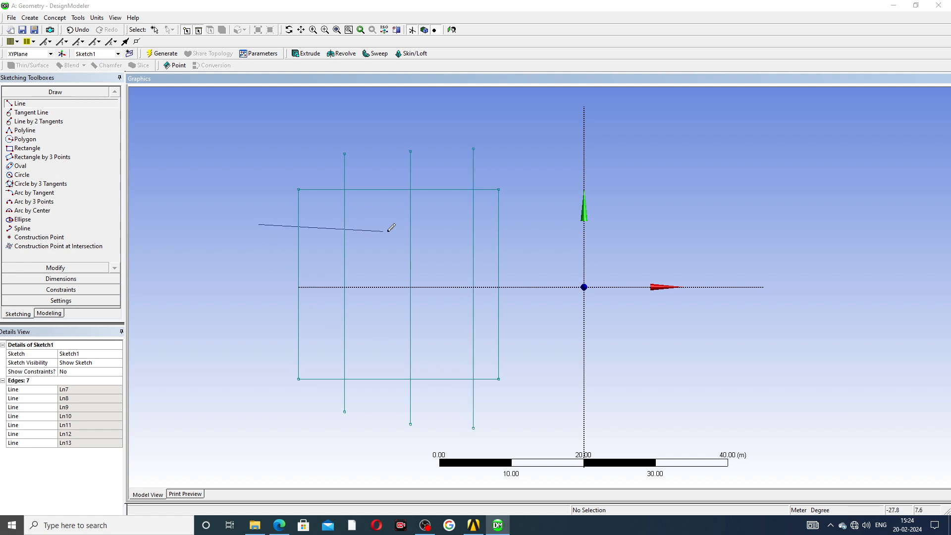
{"action": "left_click", "coordinate": [549, 225]}
{"action": "left_click", "coordinate": [265, 325]}
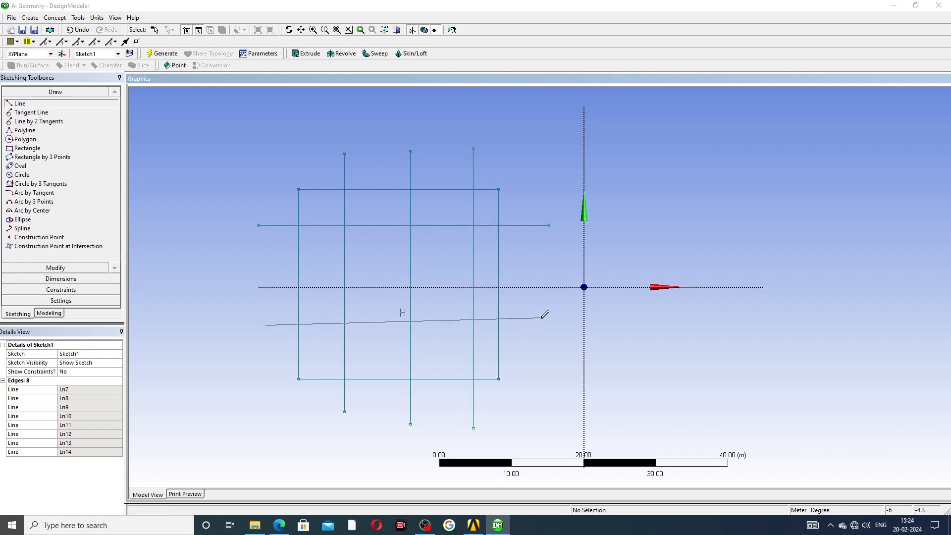
{"action": "left_click", "coordinate": [557, 325]}
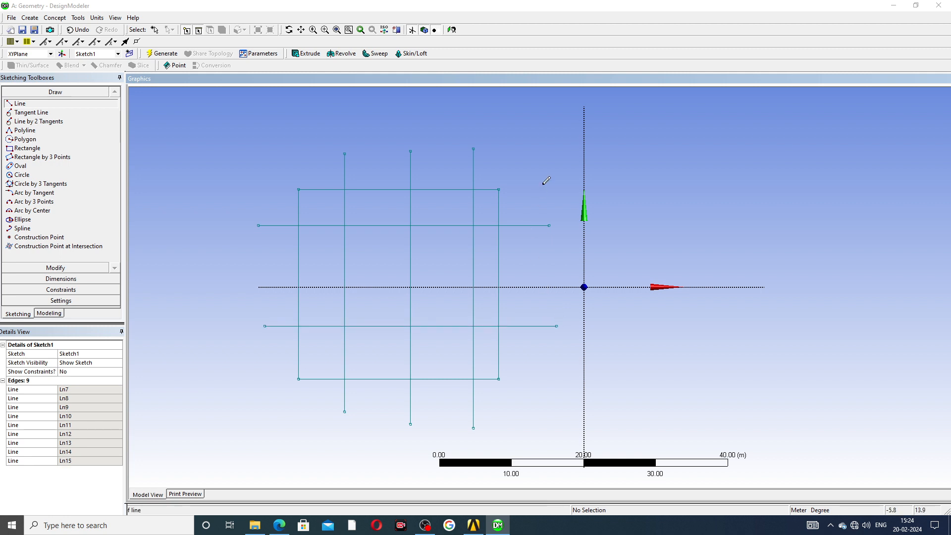
{"action": "right_click", "coordinate": [632, 160]}
{"action": "key", "text": "Escape"}
{"action": "key", "text": "Escape"}
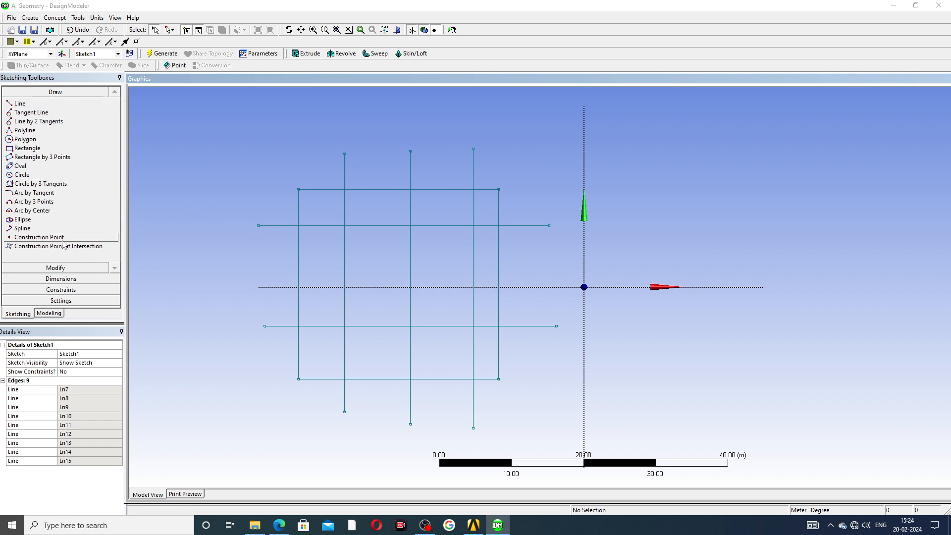
Trim the rectangle's top edge between the first two vertical lines and the middle vertical line's overhang above the rectangle.
{"action": "left_click", "coordinate": [67, 268]}
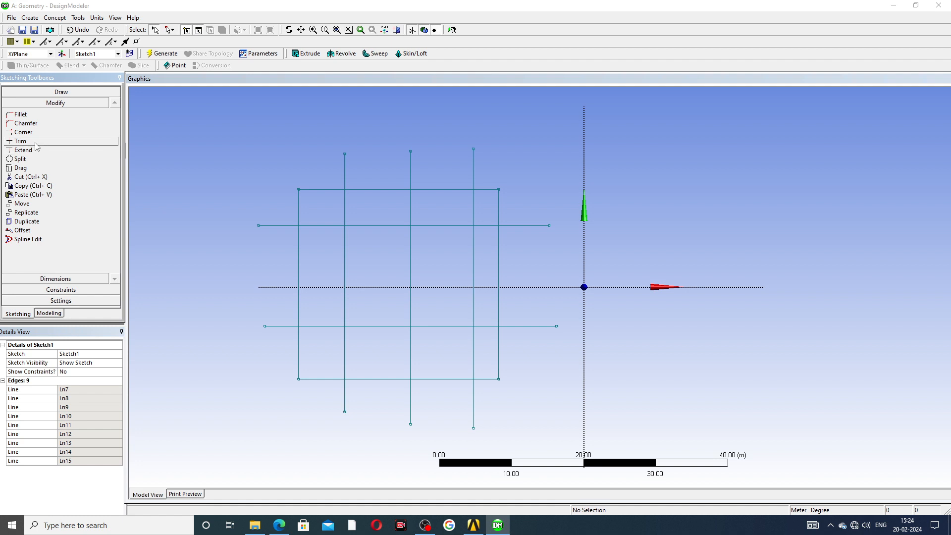
{"action": "left_click", "coordinate": [36, 144]}
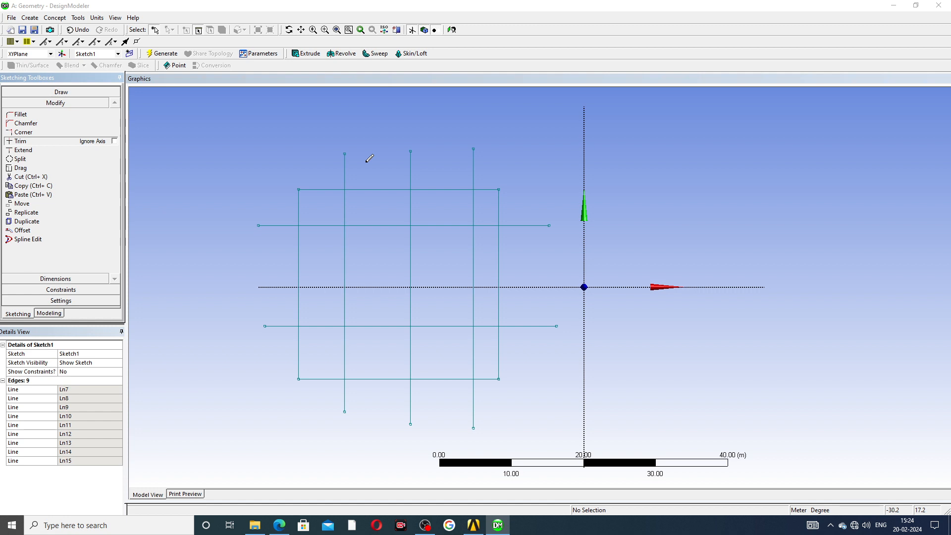
{"action": "left_click", "coordinate": [382, 189]}
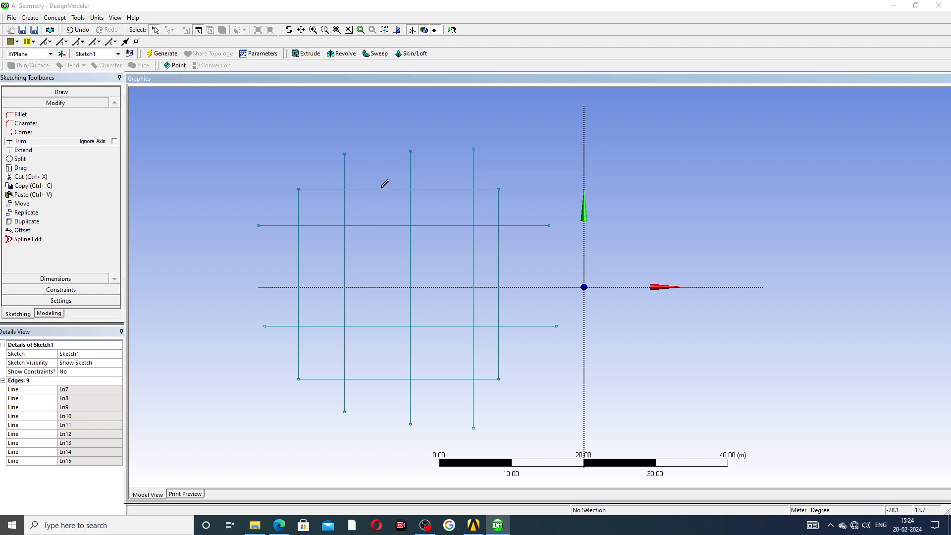
{"action": "left_click", "coordinate": [411, 160]}
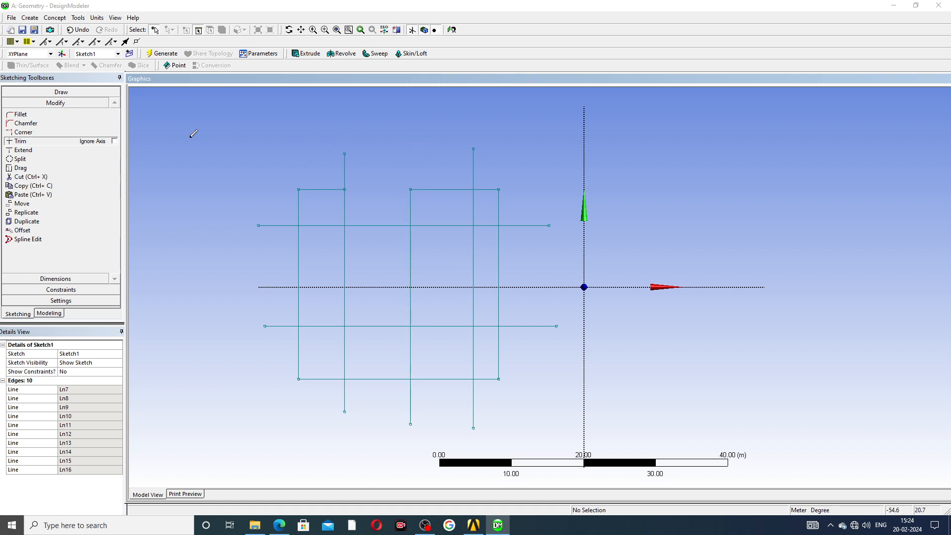
With Ignore Axis enabled, trim the upper horizontal line between the left edge and first vertical line, and between the second and third vertical lines.
{"action": "left_click", "coordinate": [114, 141]}
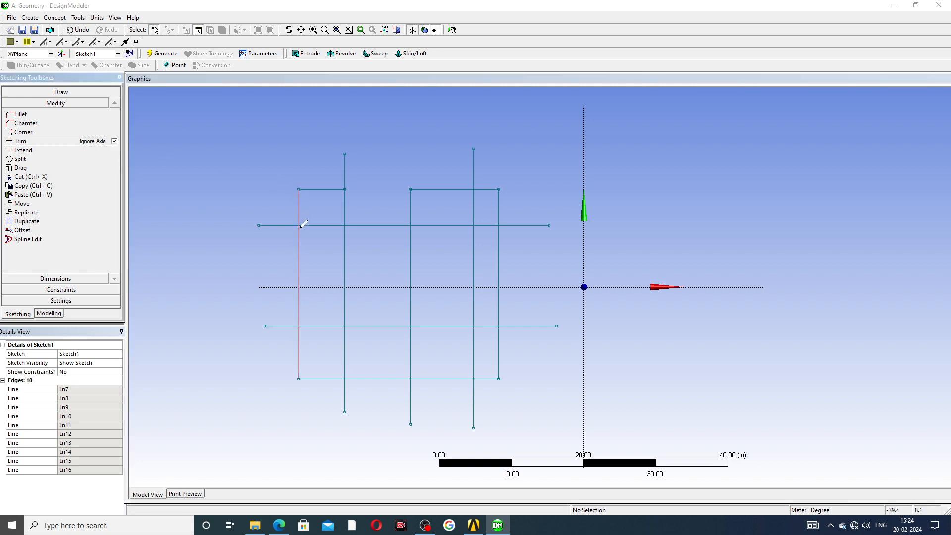
{"action": "left_click", "coordinate": [322, 224]}
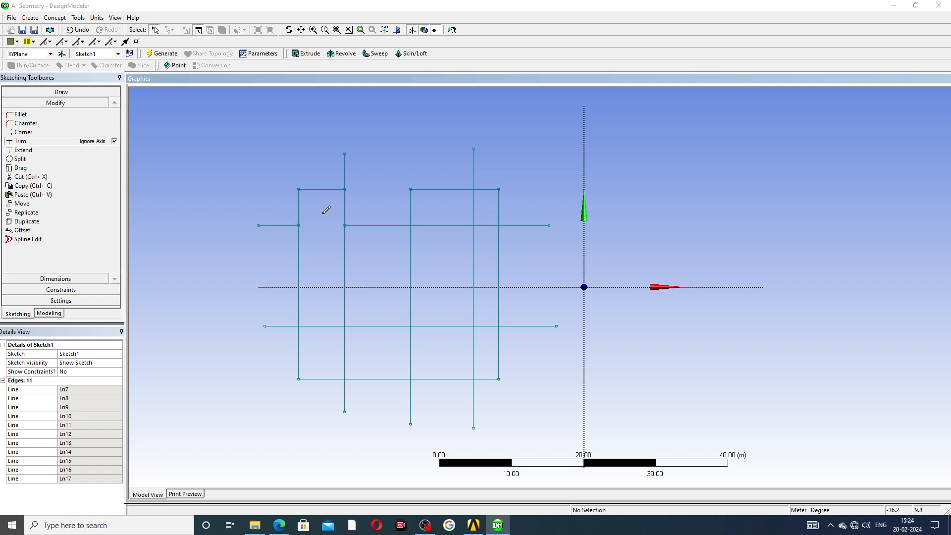
{"action": "left_click", "coordinate": [428, 225]}
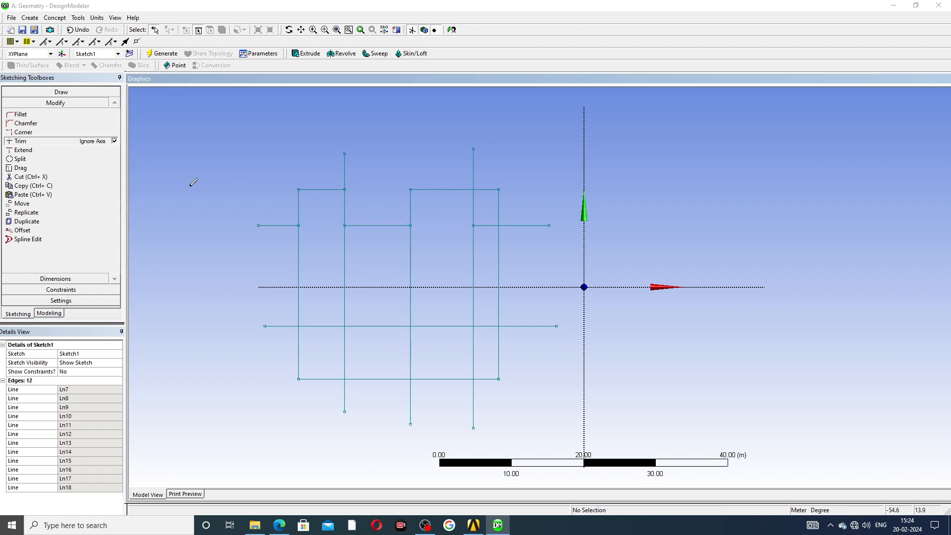
With Ignore Axis disabled, trim the first two vertical lines between the upper horizontal line and the X axis.
{"action": "left_click", "coordinate": [115, 142]}
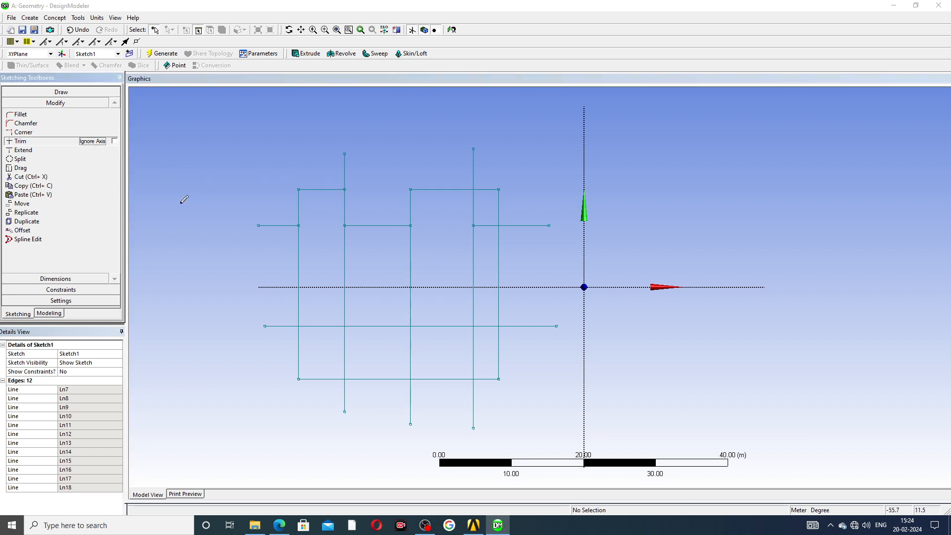
{"action": "left_click", "coordinate": [25, 151]}
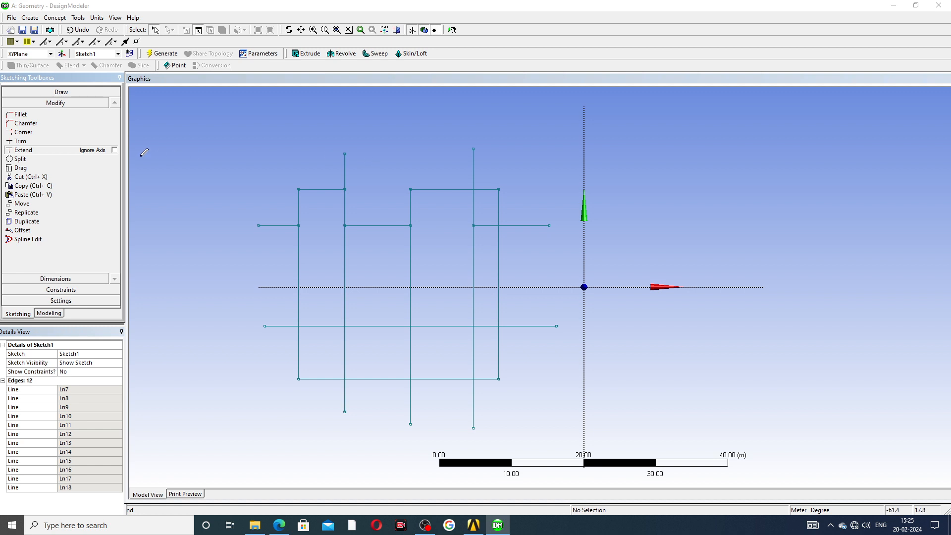
{"action": "left_click", "coordinate": [20, 142]}
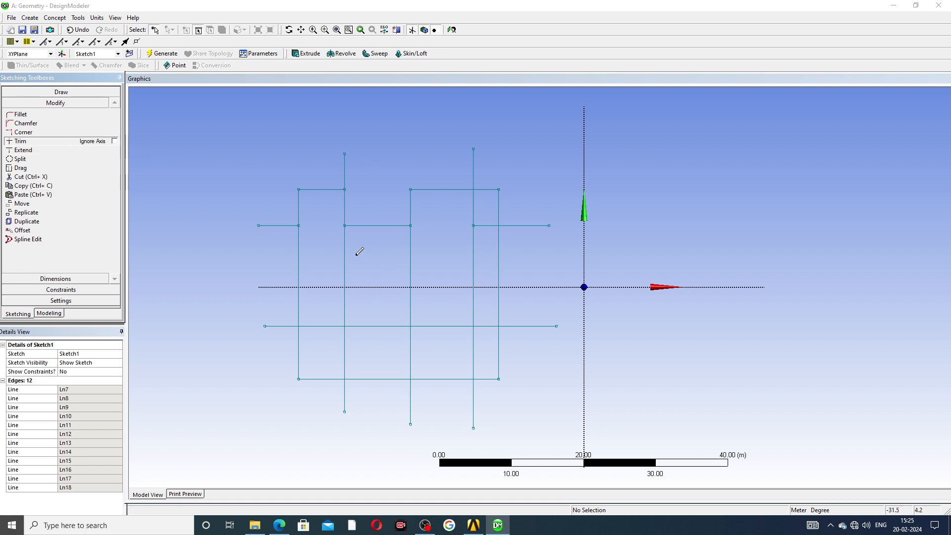
{"action": "left_click", "coordinate": [345, 240]}
{"action": "left_click", "coordinate": [413, 259]}
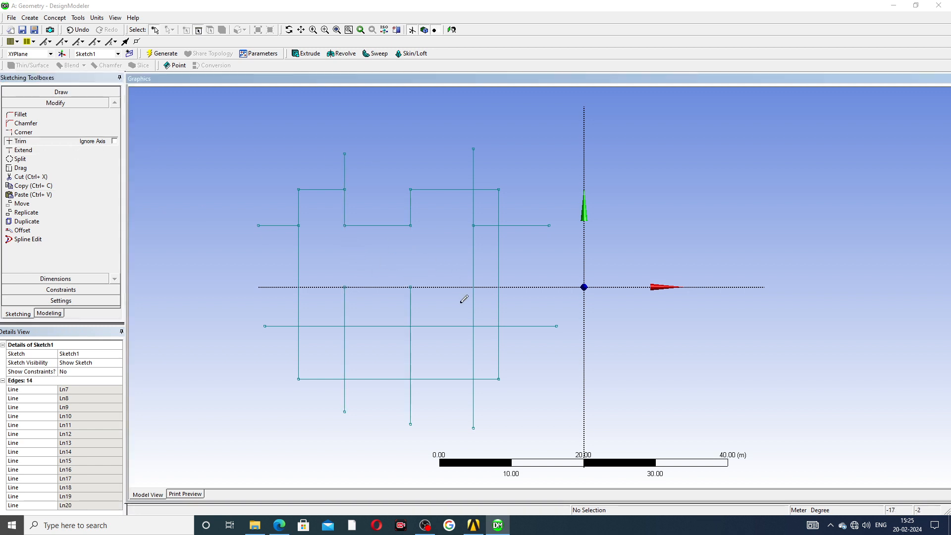
Trim all three vertical lines between the lower horizontal line and the rectangle's bottom edge.
{"action": "left_click", "coordinate": [418, 339]}
{"action": "left_click", "coordinate": [475, 335]}
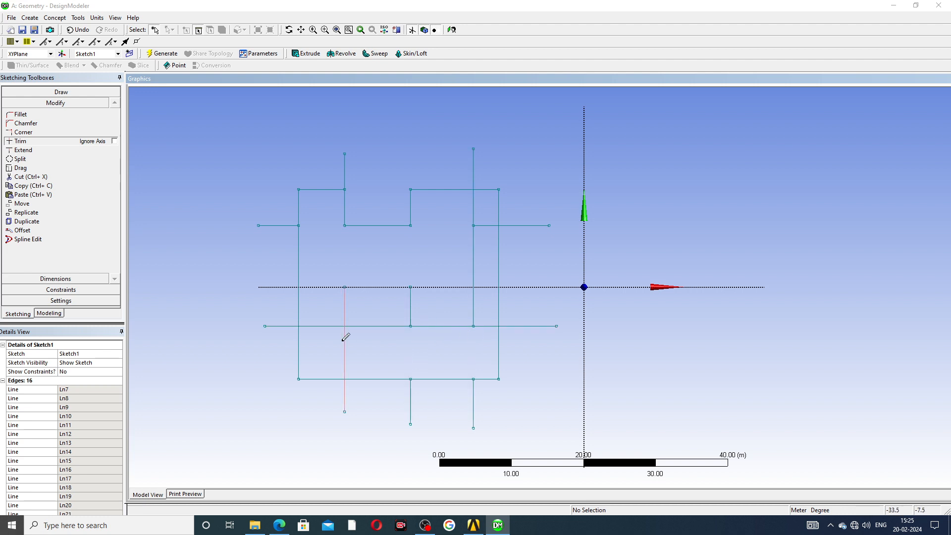
{"action": "left_click", "coordinate": [347, 337]}
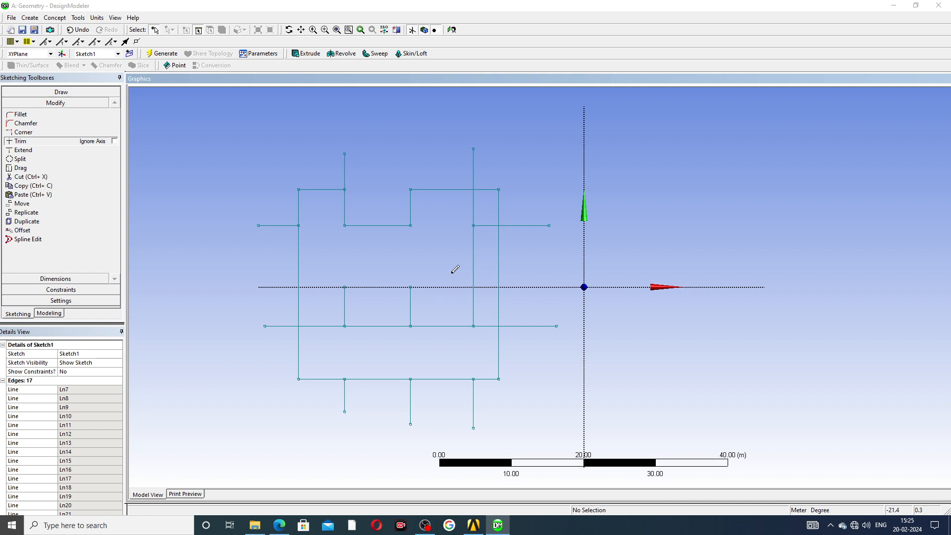
Trim the third vertical line above the X axis, and the lower horizontal line and bottom edge between the first two vertical lines.
{"action": "left_click", "coordinate": [475, 257]}
{"action": "left_click", "coordinate": [380, 324]}
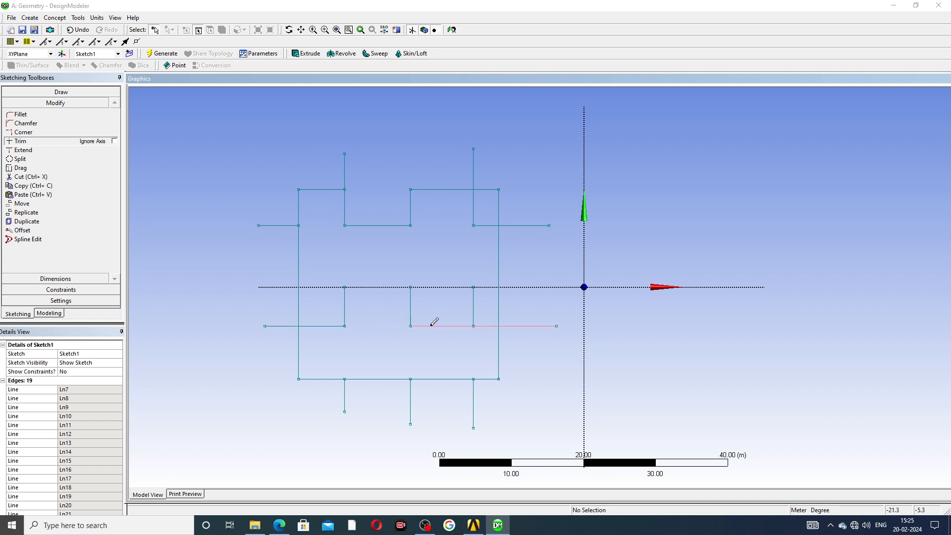
{"action": "left_click", "coordinate": [386, 374]}
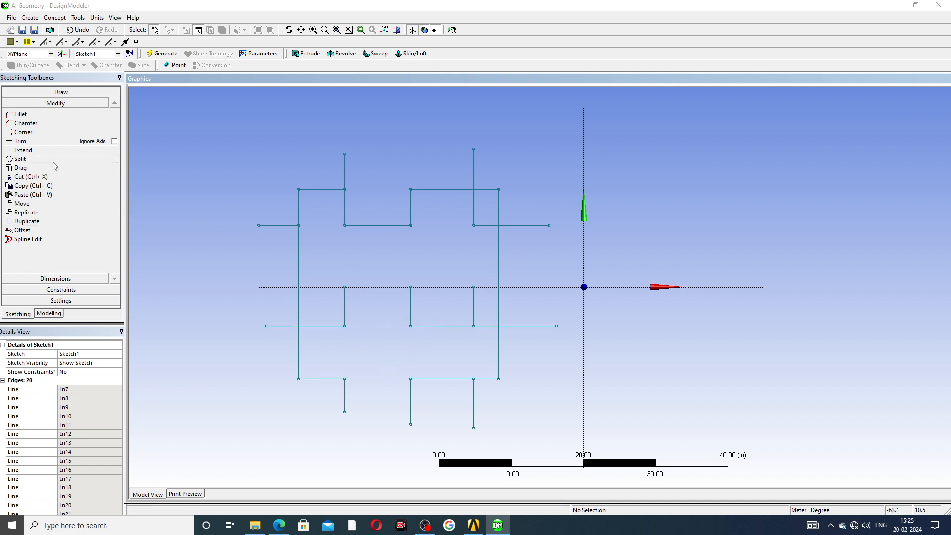
Extend the first vertical line, the middle vertical line's lower segment and the lower horizontal line across their trimmed gaps.
{"action": "left_click", "coordinate": [23, 150]}
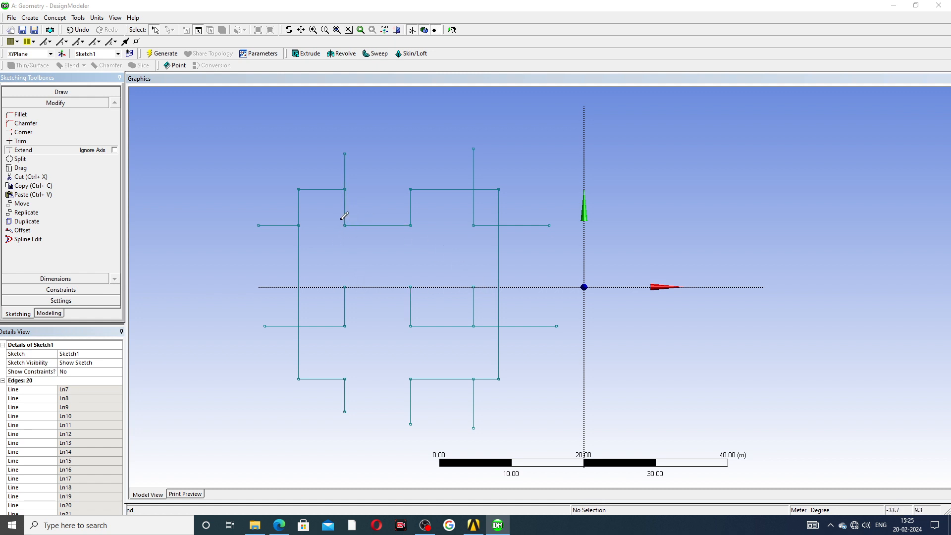
{"action": "left_click", "coordinate": [346, 204]}
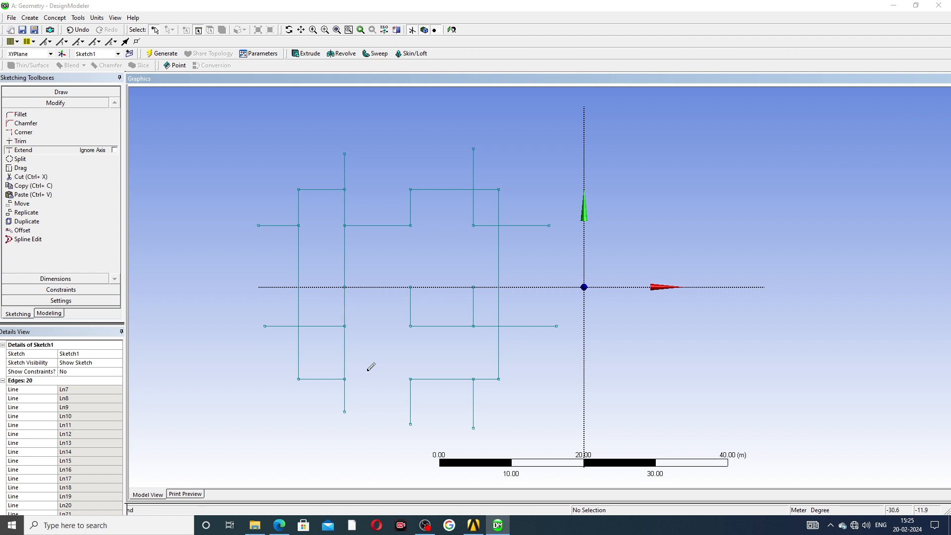
{"action": "left_click", "coordinate": [411, 307]}
{"action": "left_click", "coordinate": [424, 326]}
Extend the third vertical line down to the X axis, and the upper horizontal line and top edge across their gaps.
{"action": "left_click", "coordinate": [475, 204]}
{"action": "left_click", "coordinate": [481, 219]}
{"action": "left_click", "coordinate": [338, 187]}
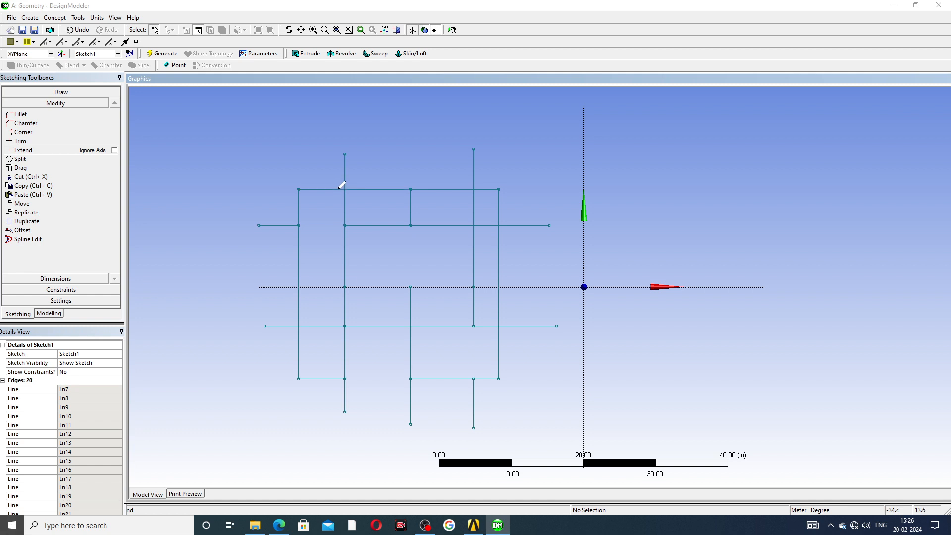
Extend the middle vertical line upward, the bottom edge across its gap and the third vertical line down to that edge.
{"action": "left_click", "coordinate": [413, 293]}
{"action": "left_click", "coordinate": [427, 378]}
{"action": "left_click", "coordinate": [476, 309]}
Split the third vertical line at three points: above the top edge, just below it, and below the upper horizontal line.
{"action": "left_click", "coordinate": [23, 160]}
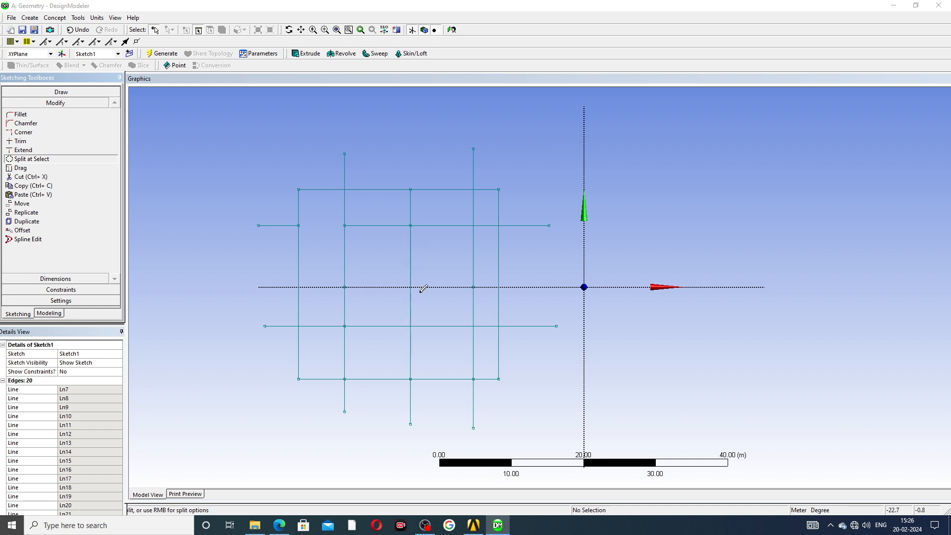
{"action": "left_click", "coordinate": [474, 166]}
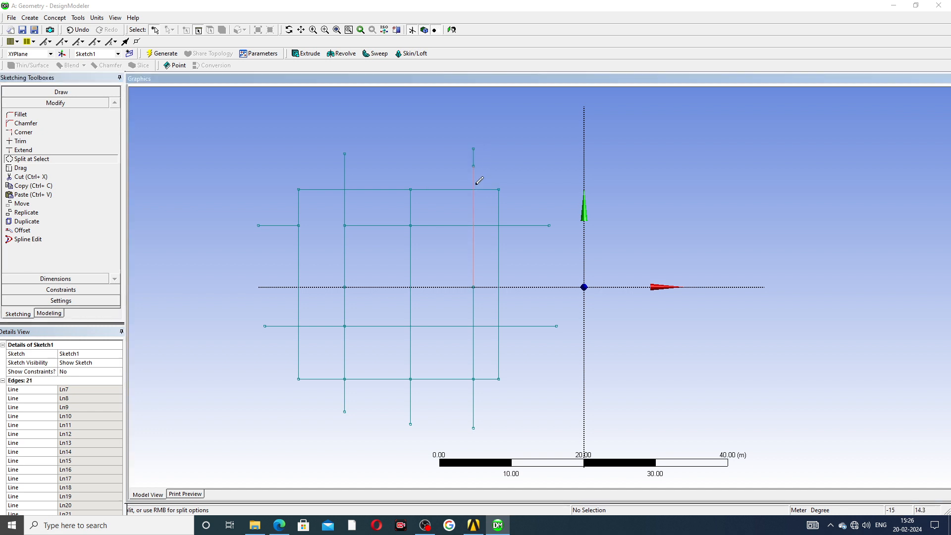
{"action": "left_click", "coordinate": [473, 205]}
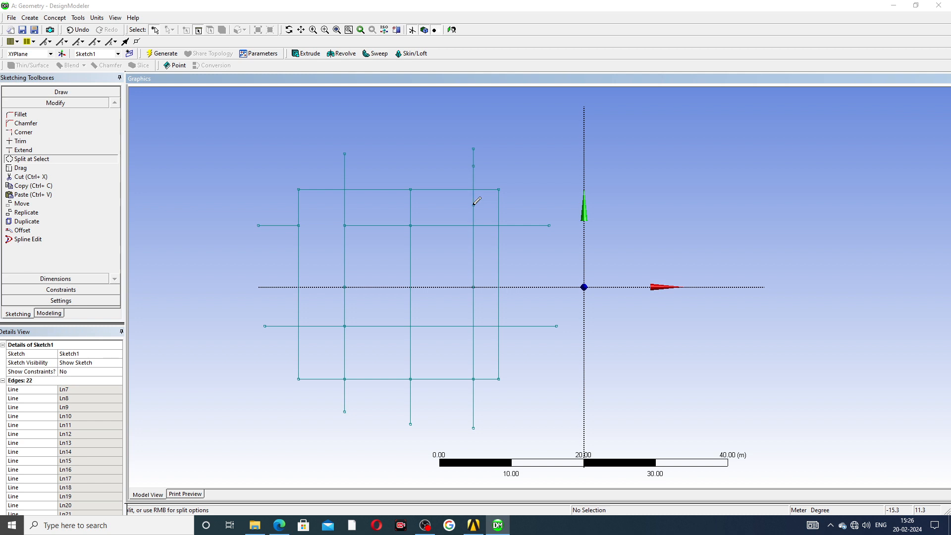
{"action": "left_click", "coordinate": [474, 244]}
Split the rectangle's left edge at four points, two above and two below the X axis.
{"action": "left_click", "coordinate": [299, 202]}
{"action": "left_click", "coordinate": [299, 247]}
{"action": "left_click", "coordinate": [298, 307]}
{"action": "left_click", "coordinate": [299, 347]}
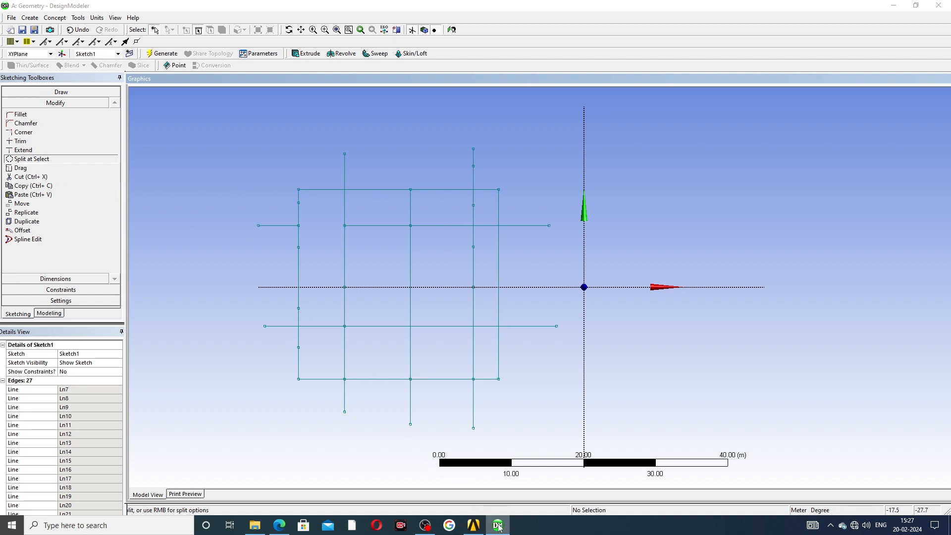
Switch to the lecture PDF open in Microsoft Edge.
{"action": "left_click", "coordinate": [279, 525]}
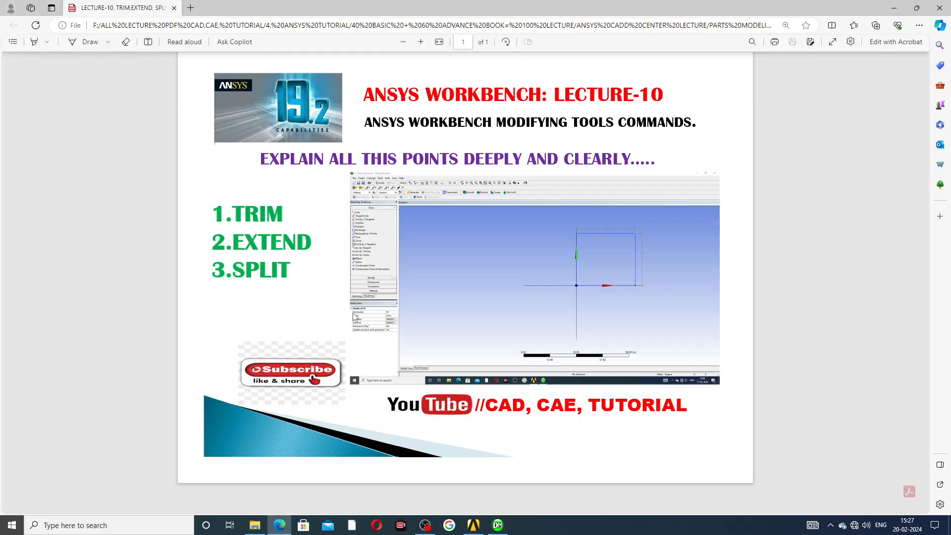